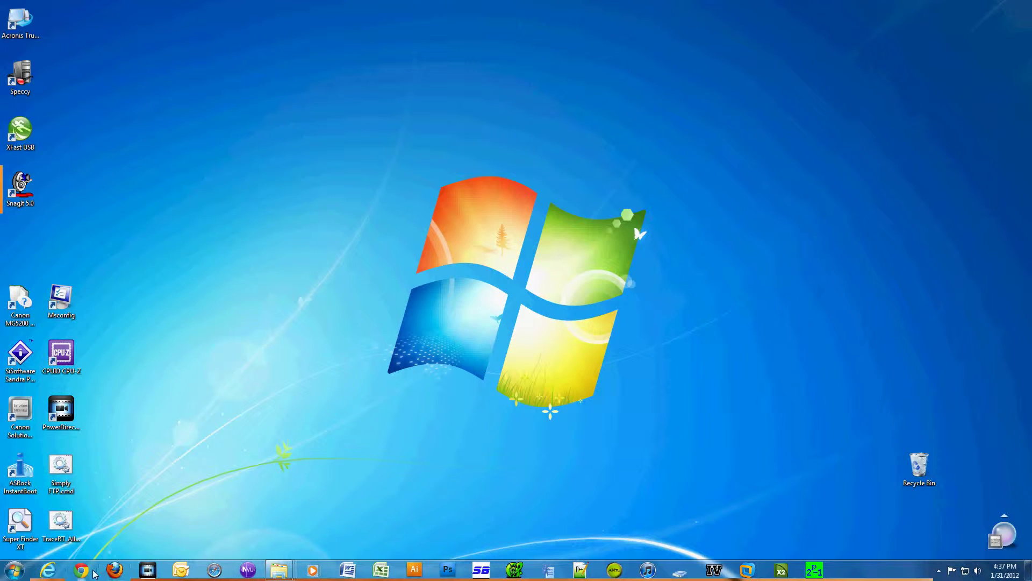
Google 'download community builder' in Chrome and open the 'Downloads - Joomlapolis.com' result
click(82, 571)
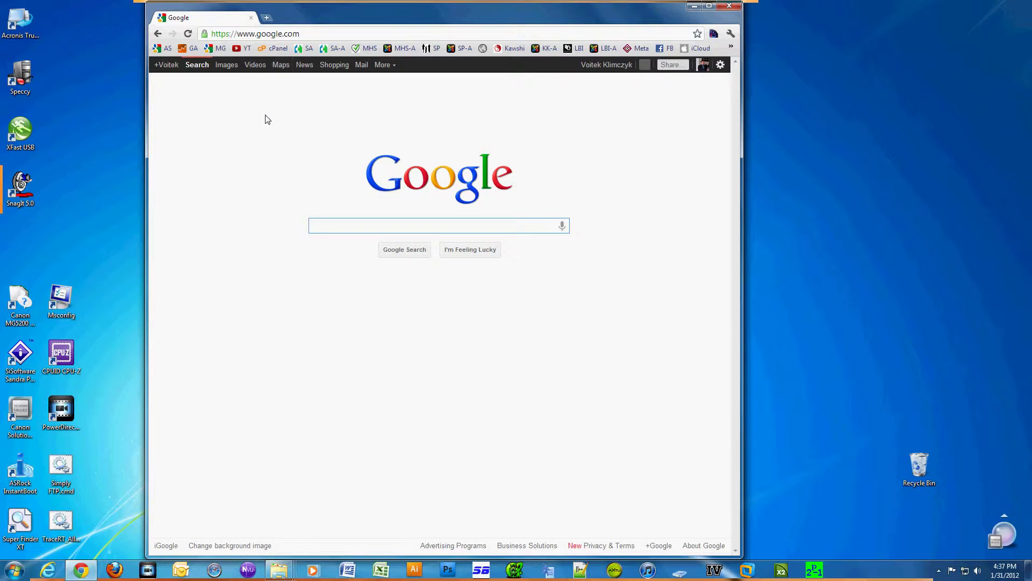
text(down)
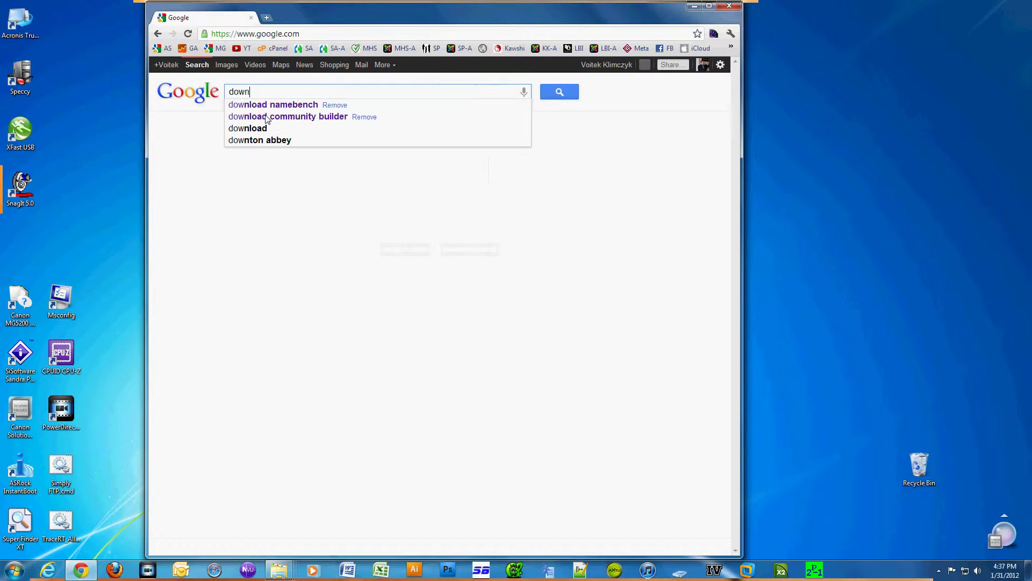
text(load c)
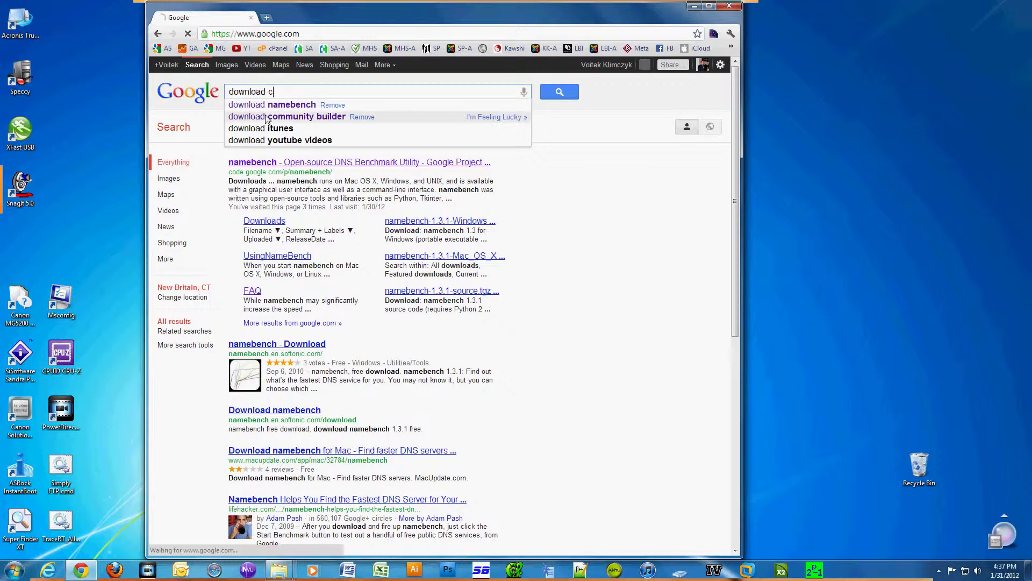
text(omm)
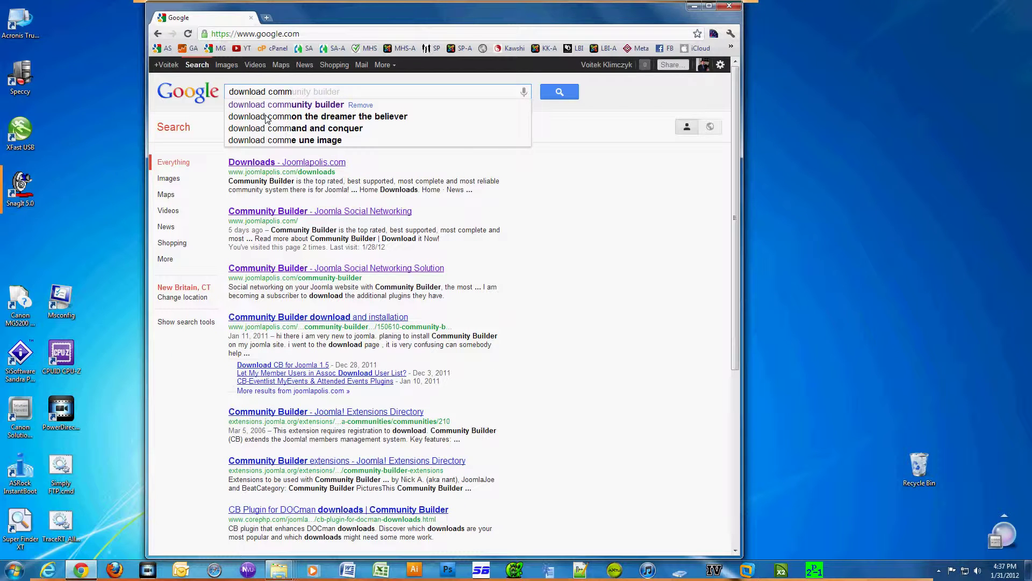
key(Right)
key(Return)
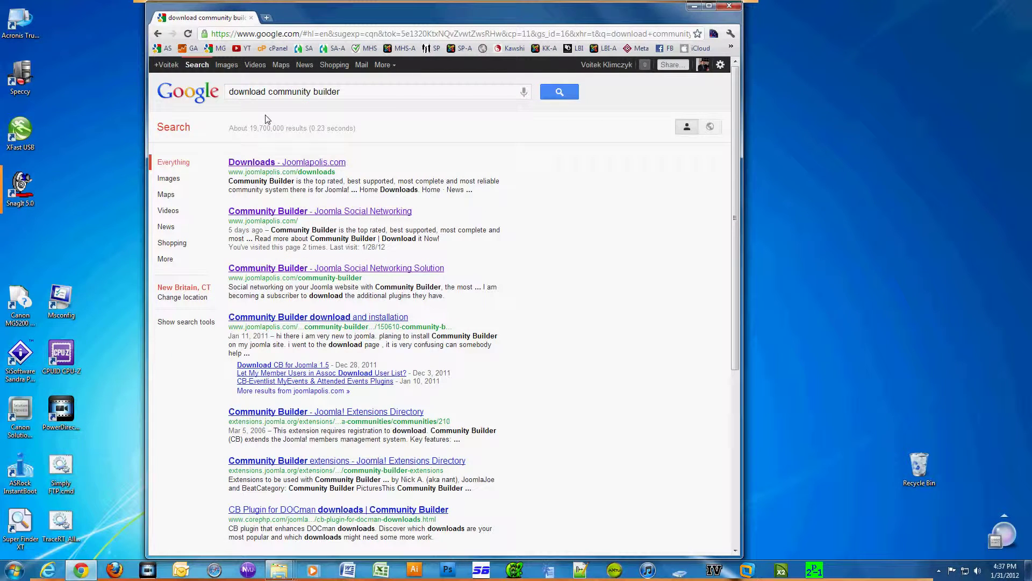
click(296, 163)
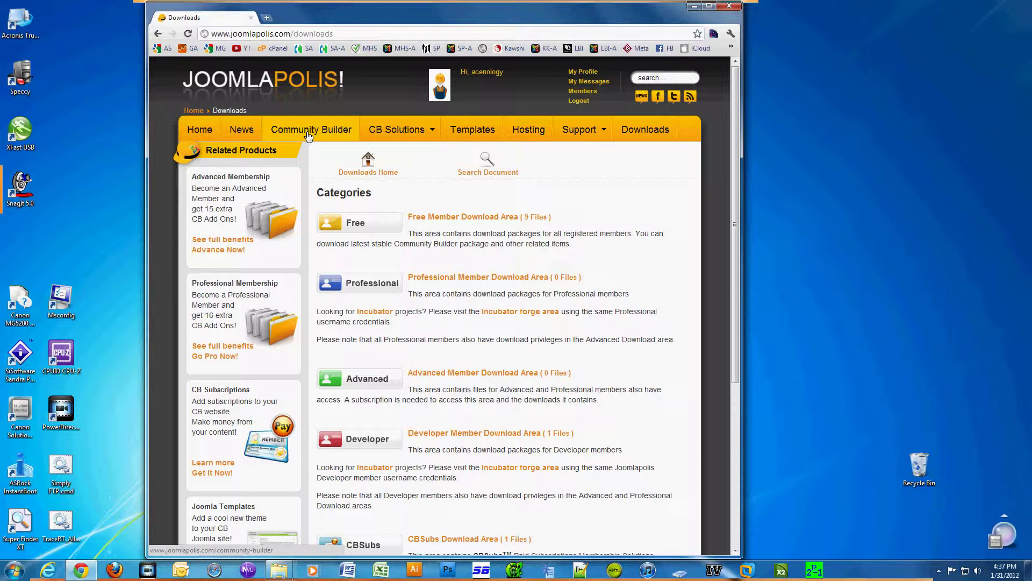
Download the free Community Builder 1.7.1 package cb_1_7_1-unzip1st.zip from Joomlapolis
click(309, 136)
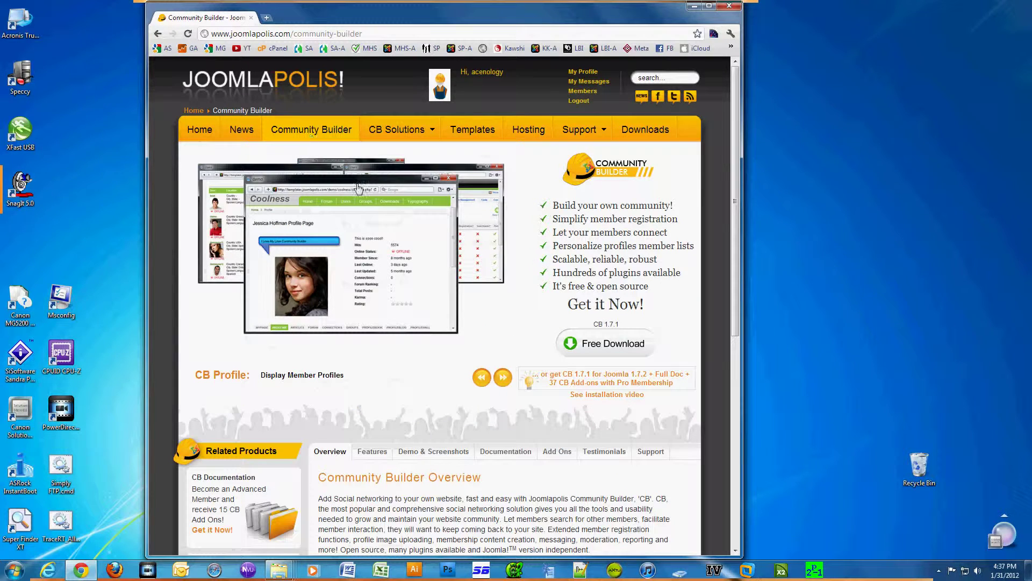
click(600, 345)
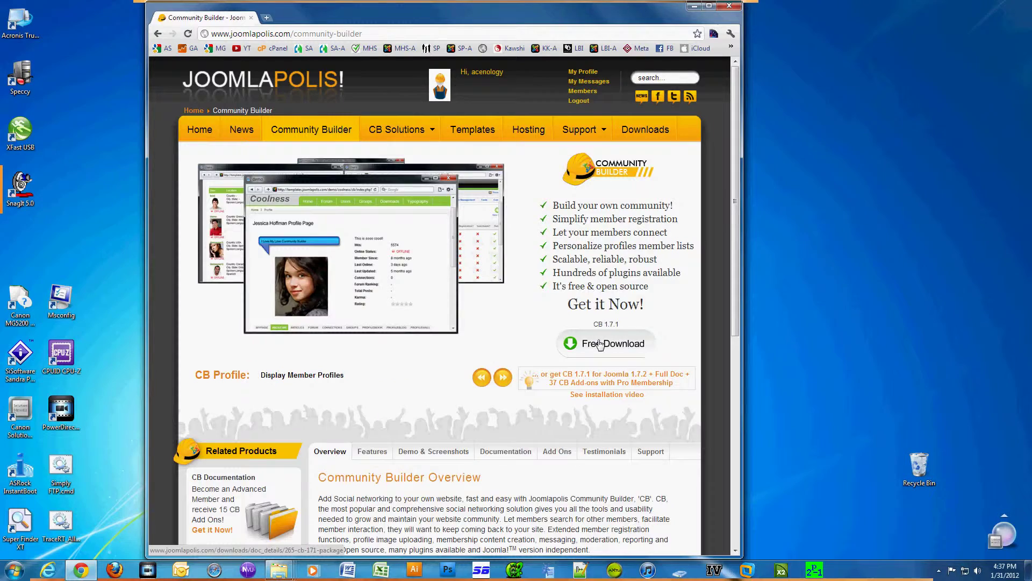
scroll(578, 330, down, 6)
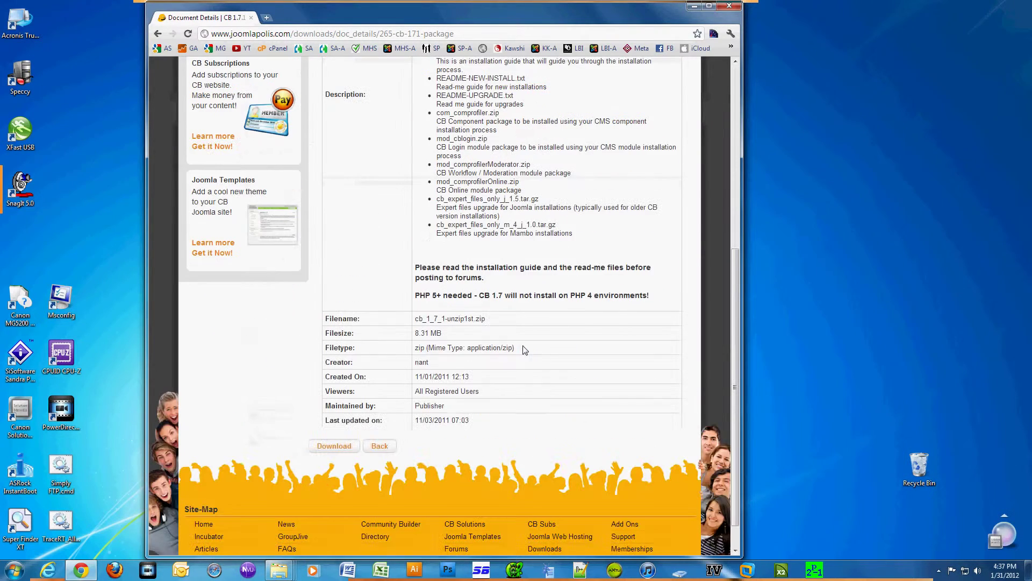
click(330, 448)
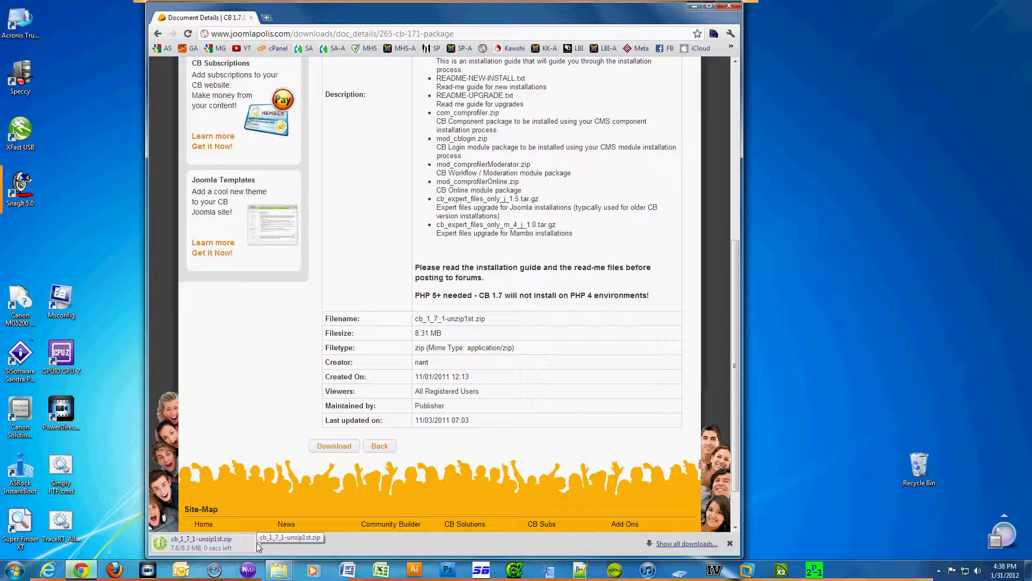
click(258, 541)
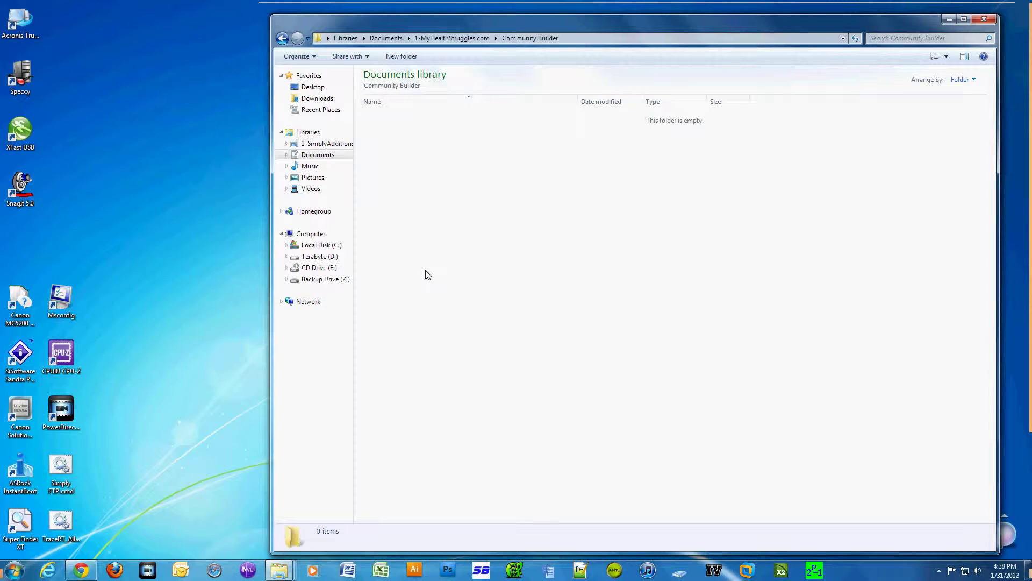
Paste the downloaded zip into the Community Builder folder
right_click(426, 265)
click(478, 343)
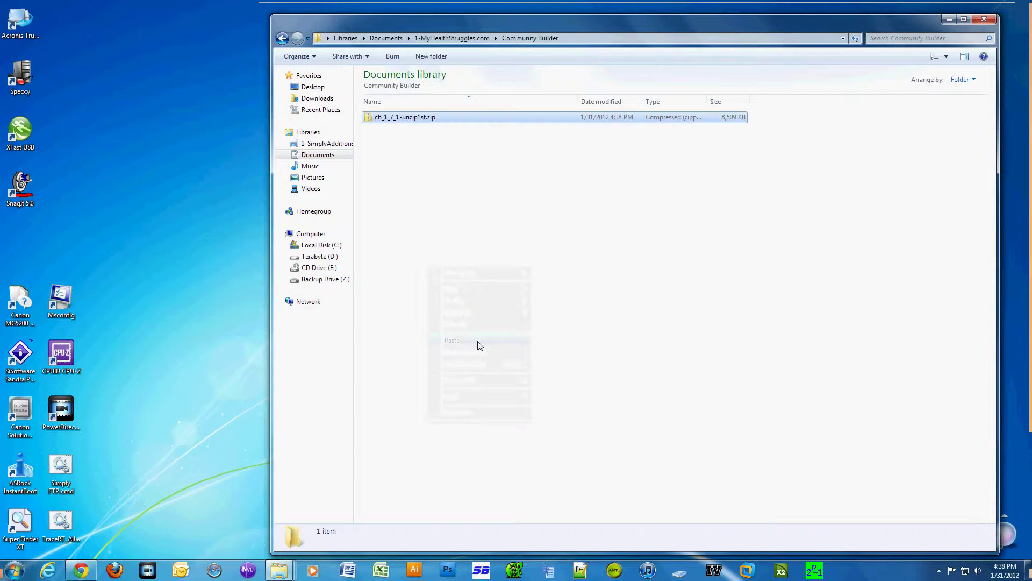
click(452, 254)
Extract the zip to cb_1_7_1-unzip1st\ and open that folder
right_click(395, 118)
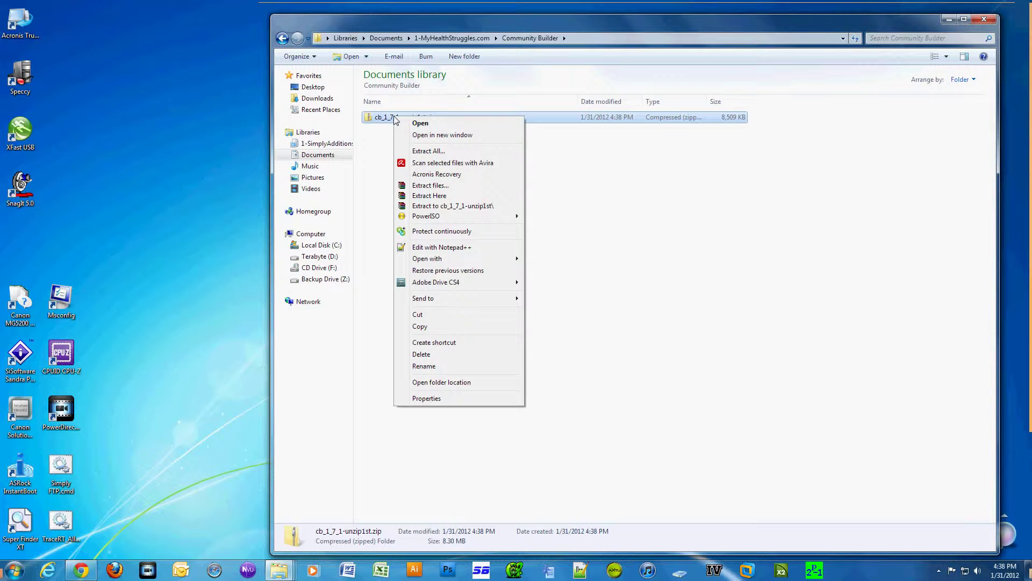
click(430, 207)
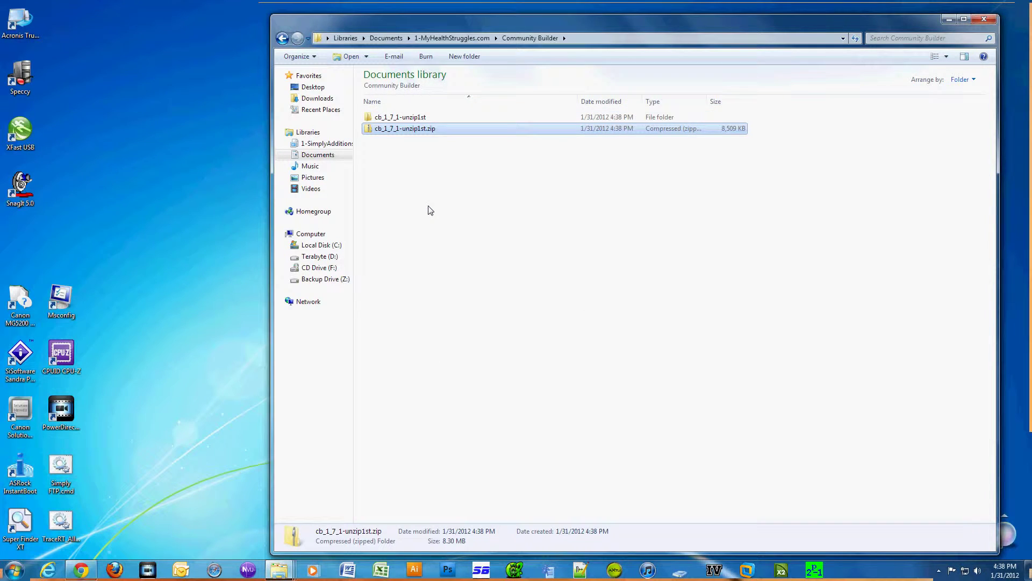
click(403, 147)
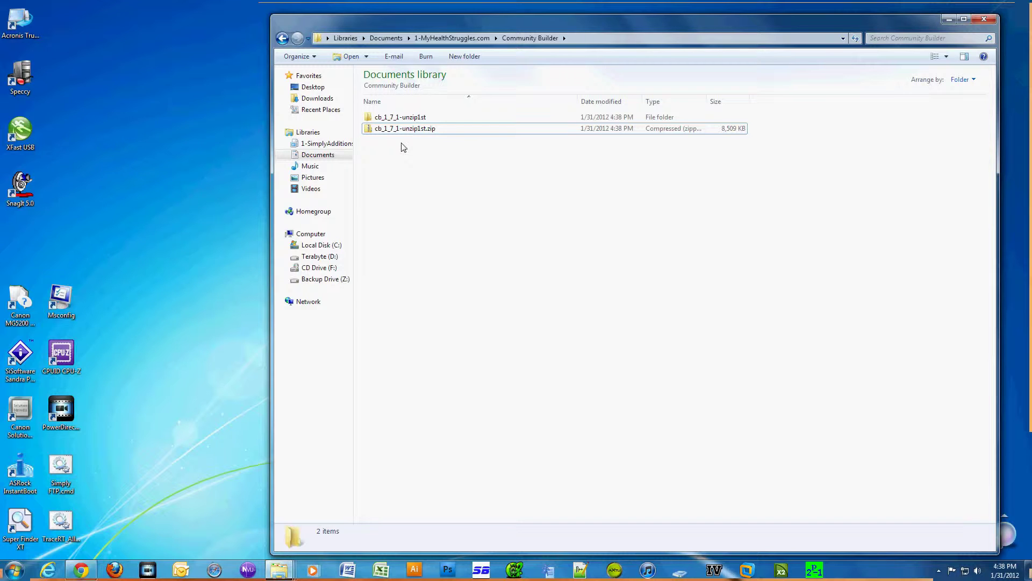
double_click(392, 117)
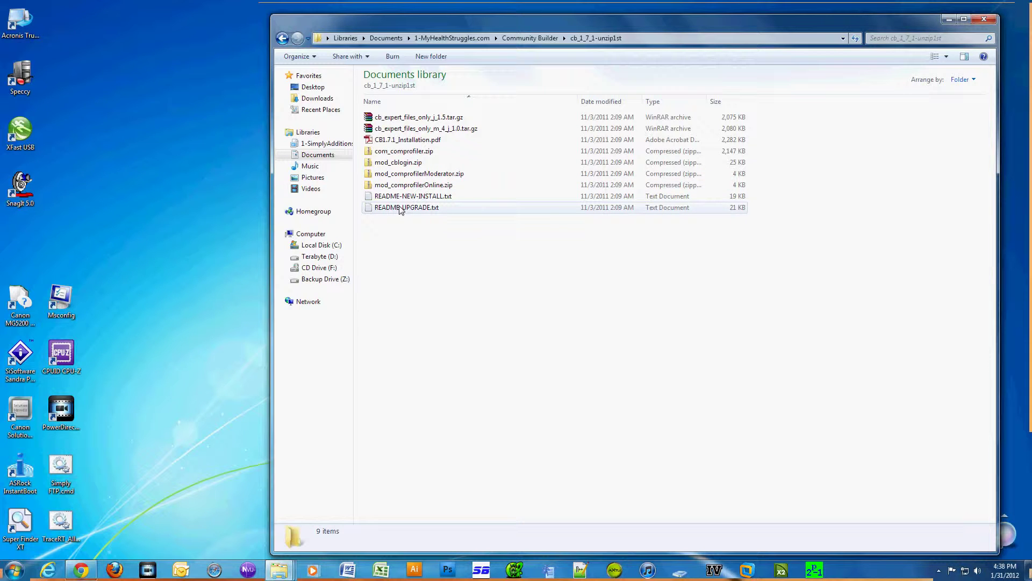
Log in to the Joomla administrator and go to Extensions > Install/Uninstall
key(alt+Tab)
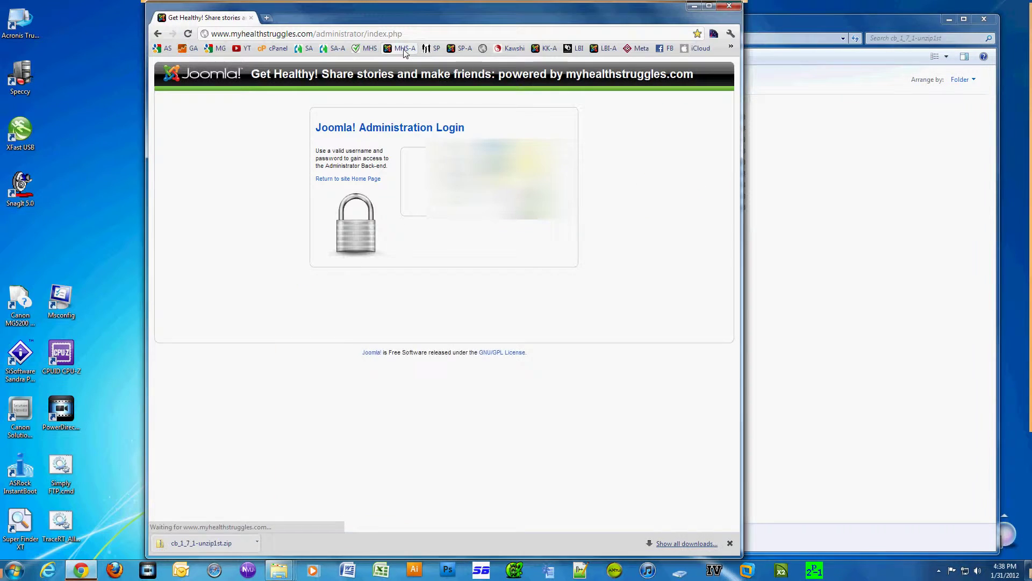
key(Return)
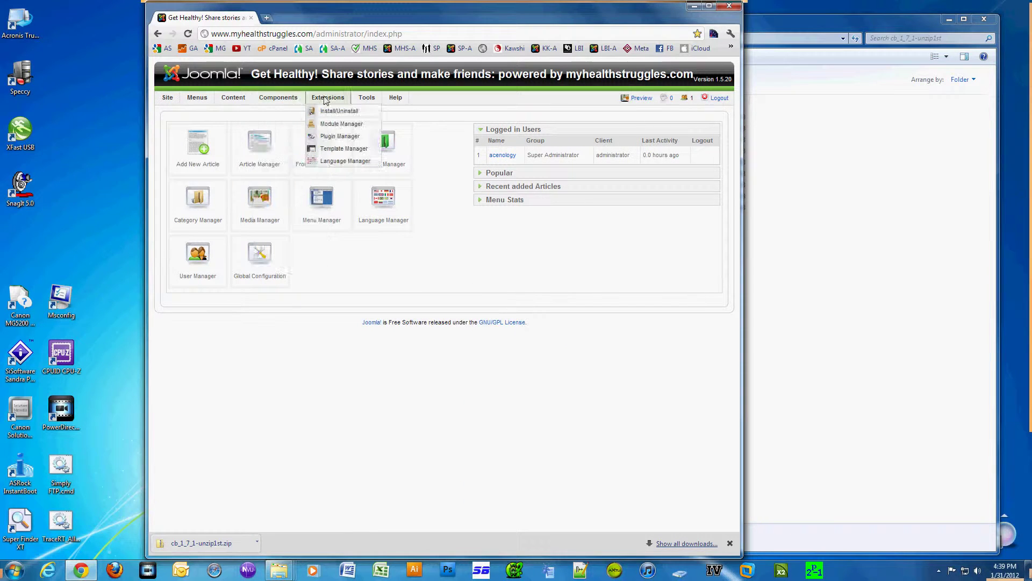
click(330, 111)
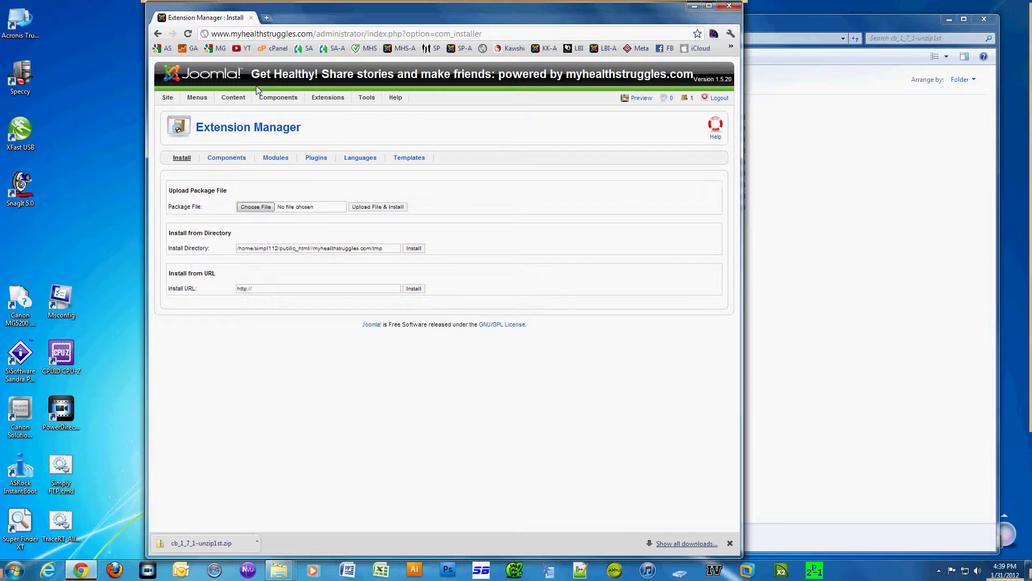
Choose com_comprofiler.zip as the package file and upload it for installation
click(256, 207)
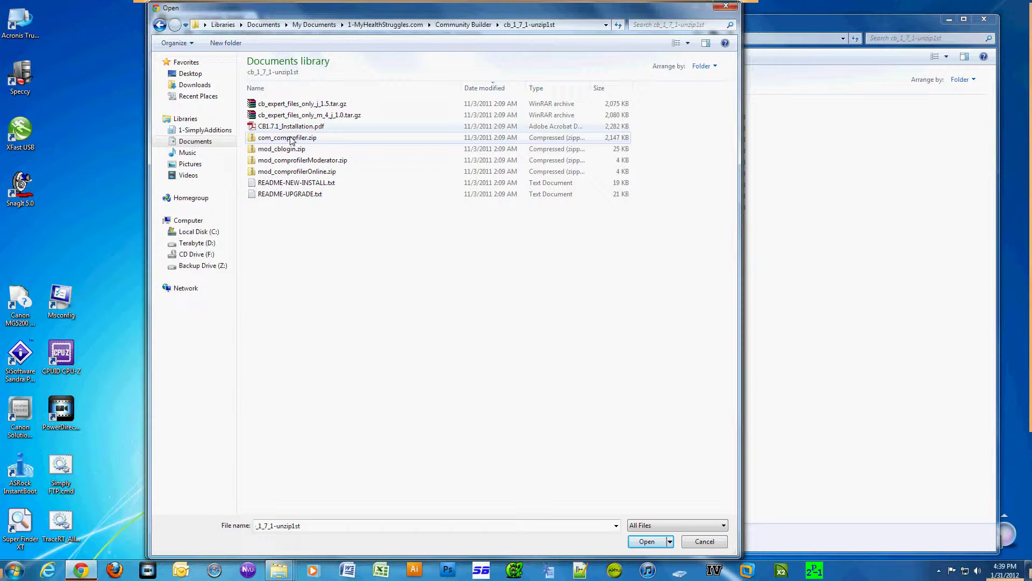
click(290, 138)
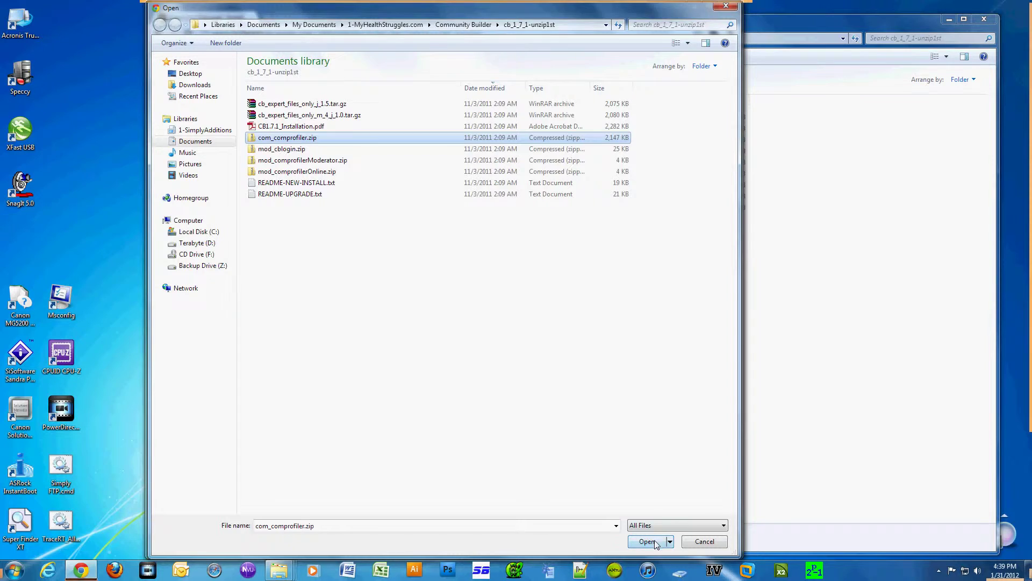
key(Return)
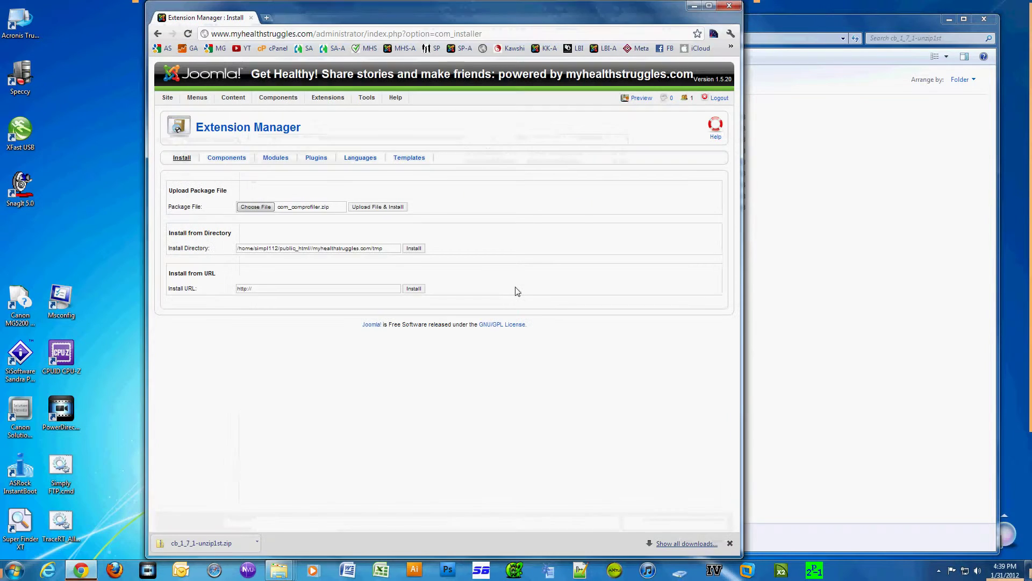
click(391, 210)
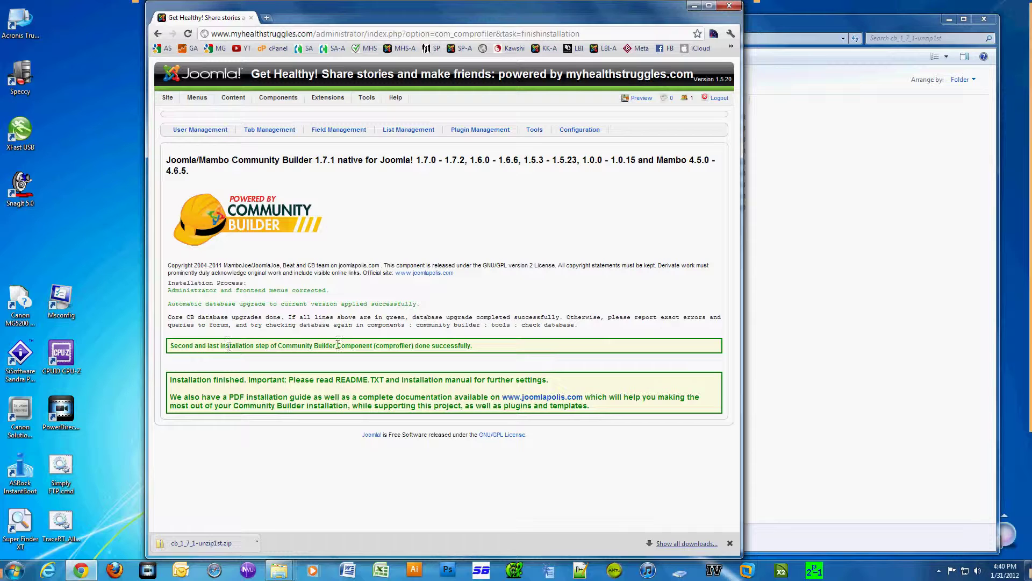
After the component installs successfully, return to Extensions > Install/Uninstall
mouse_move(330, 104)
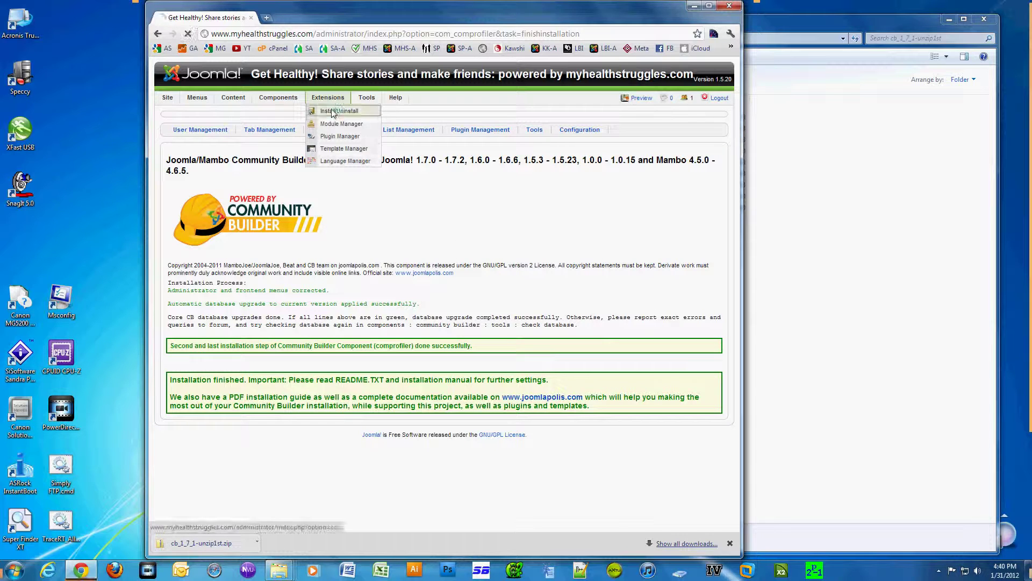
click(333, 111)
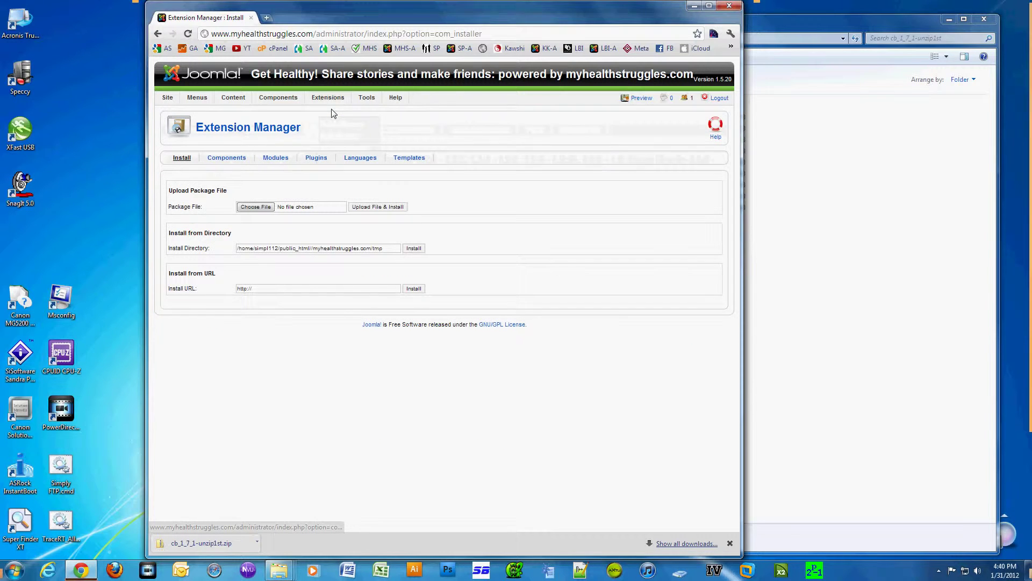
Upload and install the mod_cblogin.zip login module package
click(255, 208)
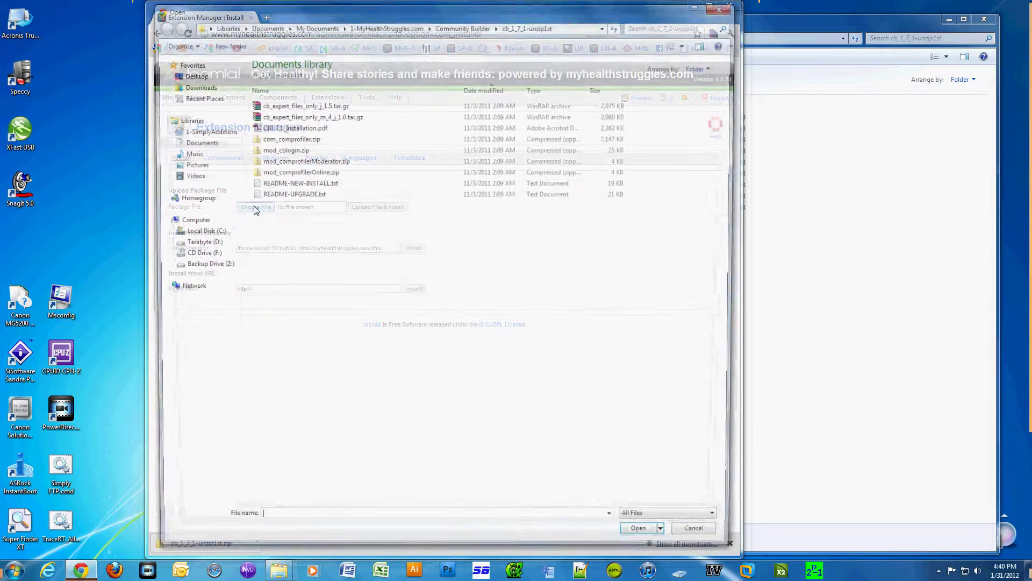
click(274, 153)
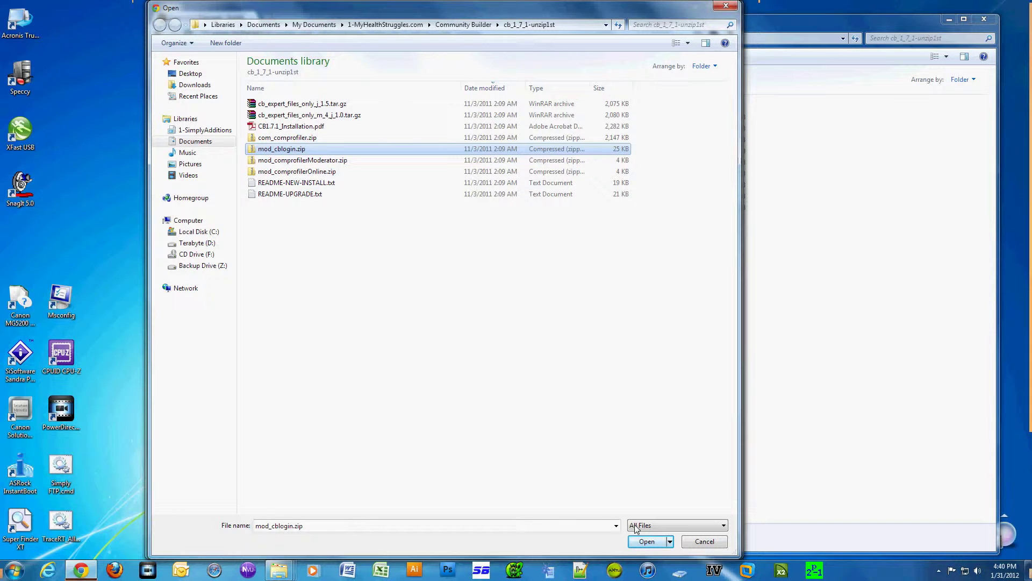
click(648, 541)
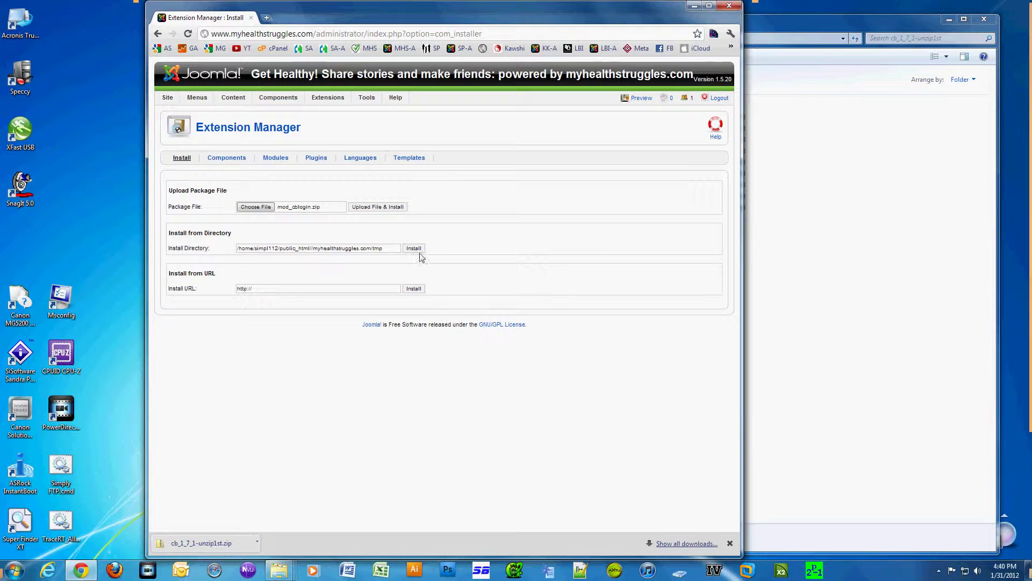
click(376, 207)
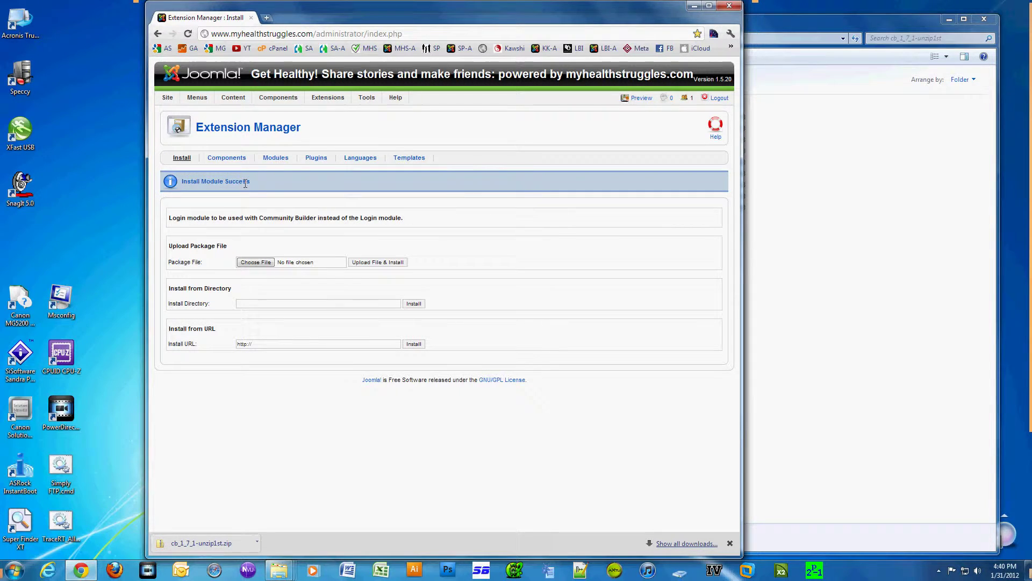
Upload and install the mod_comprofilerModerator.zip moderator module package
click(256, 262)
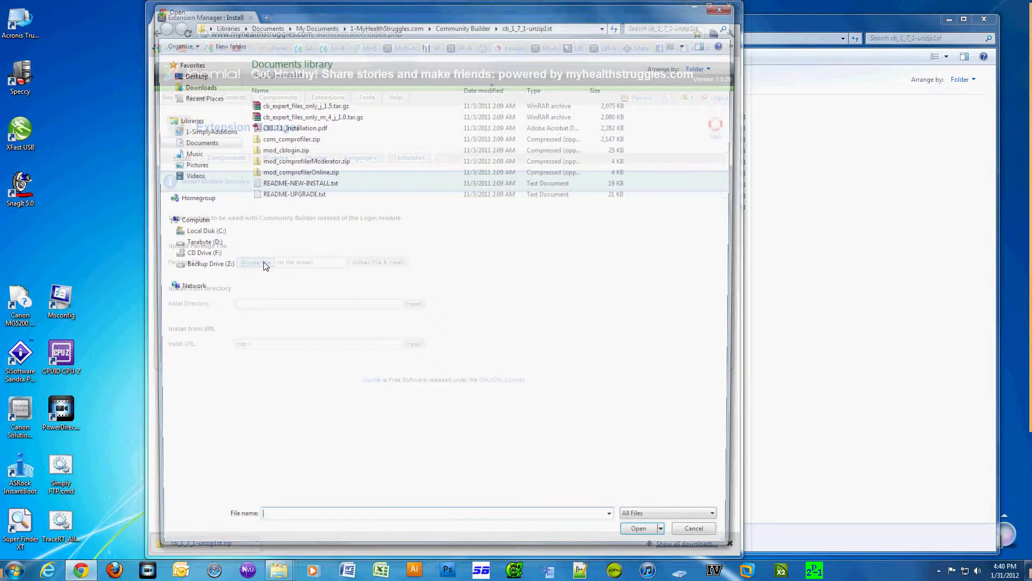
click(286, 161)
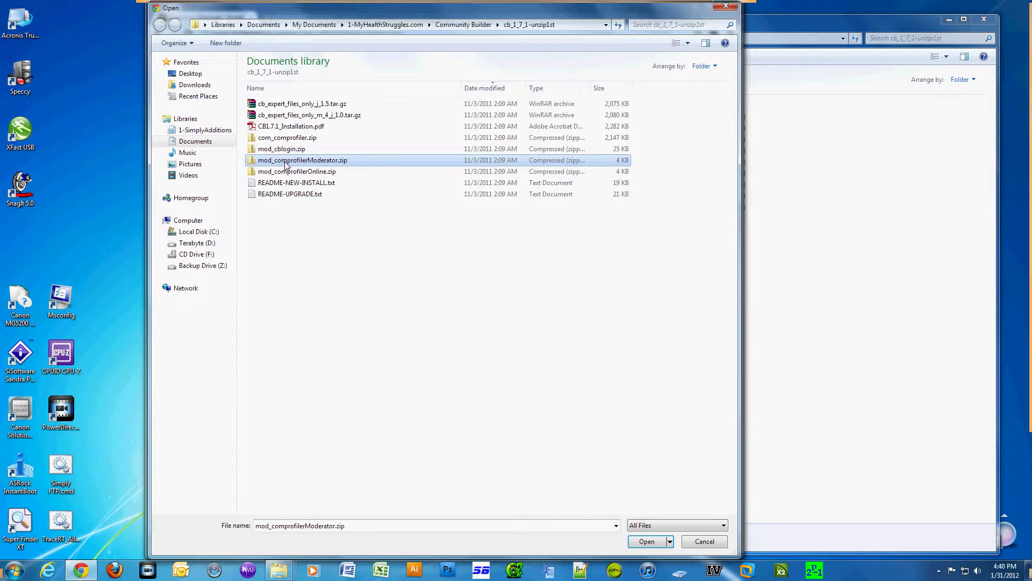
click(647, 541)
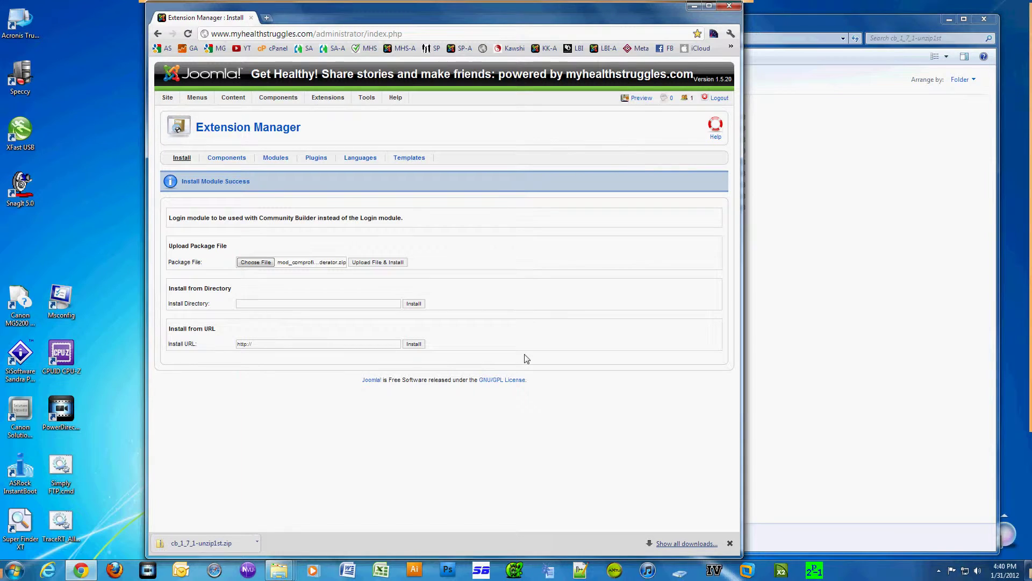
click(387, 262)
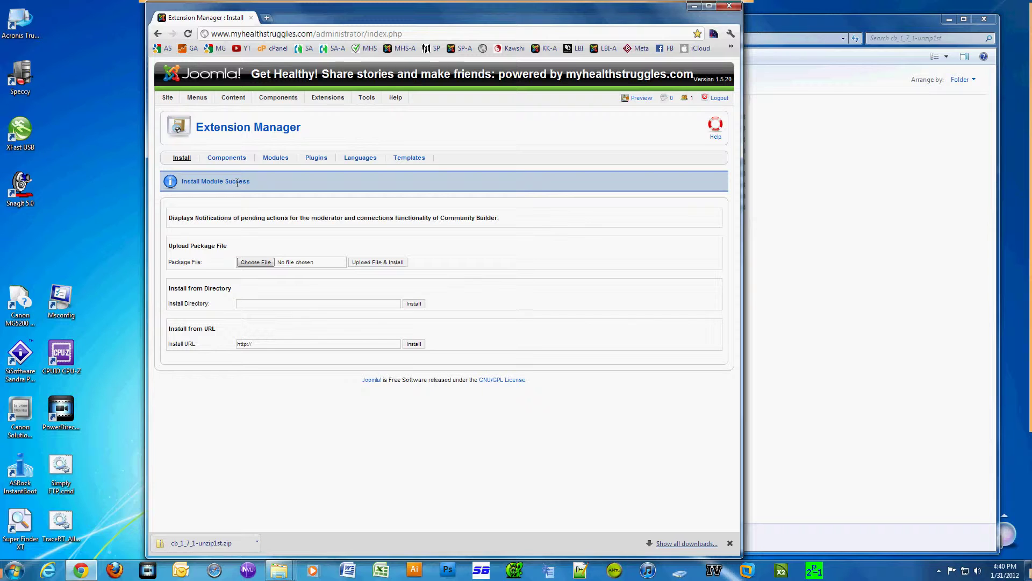
Upload and install the mod_comprofilerOnline.zip online-users module package
click(255, 263)
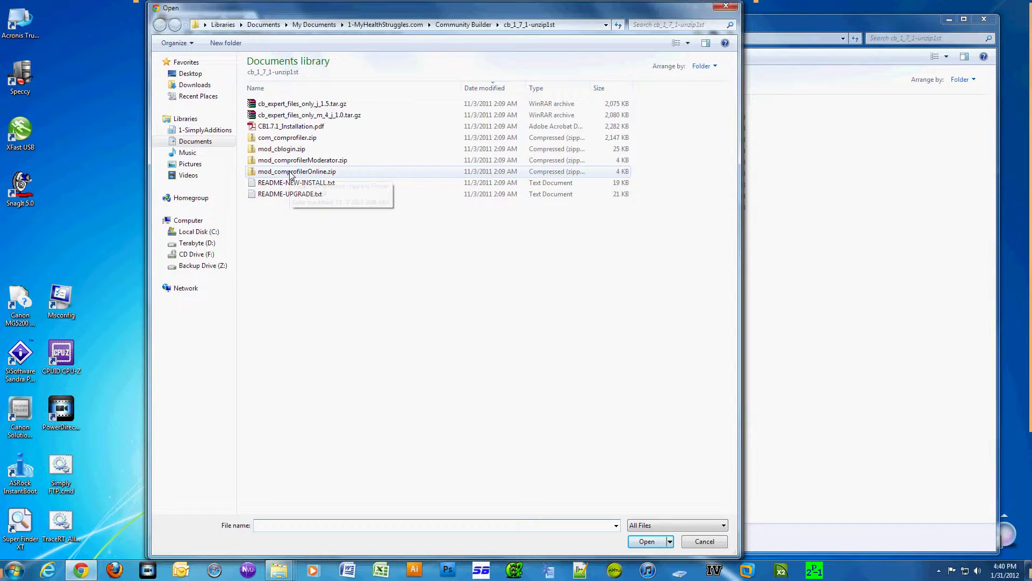
click(290, 173)
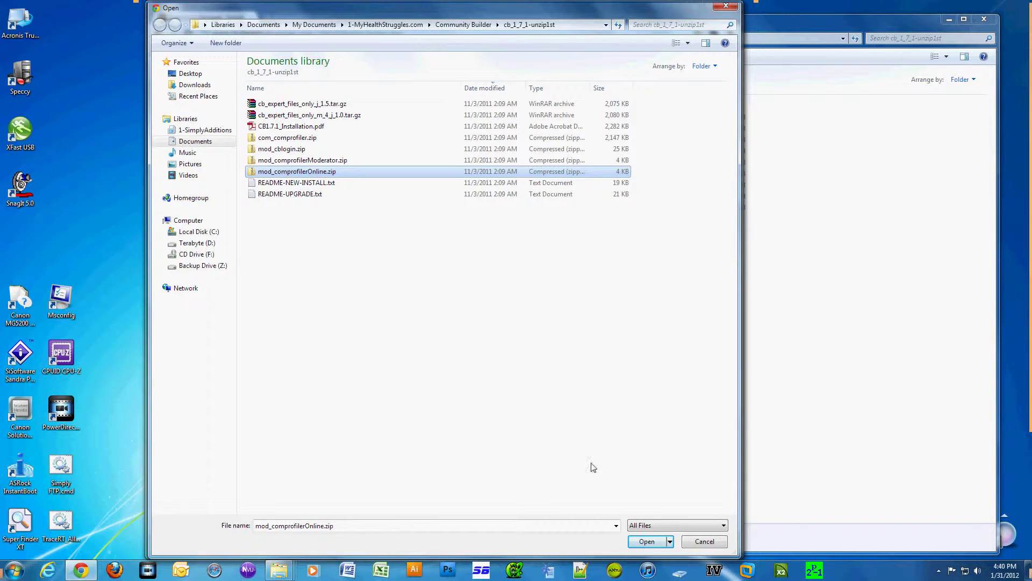
click(645, 542)
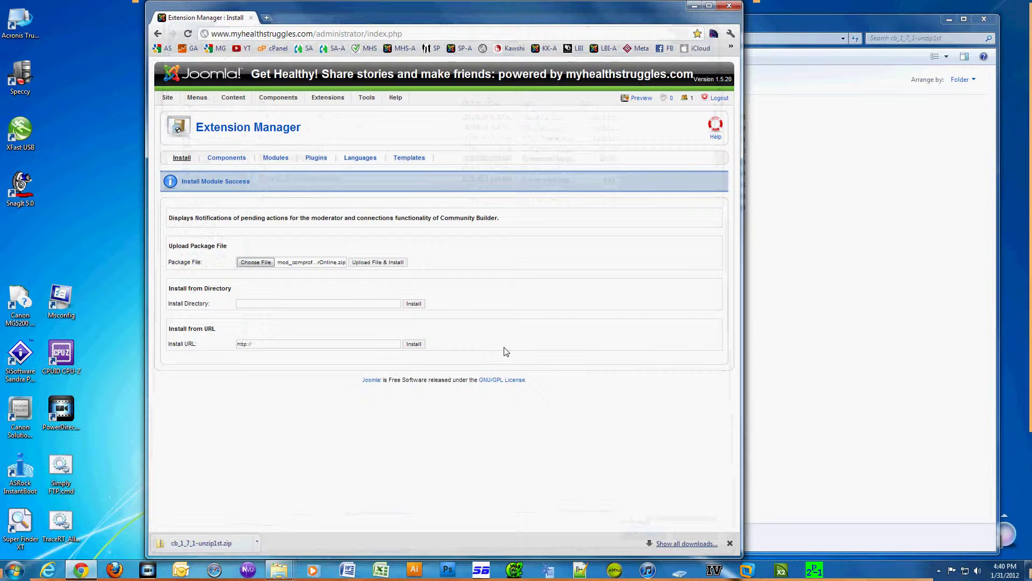
click(396, 263)
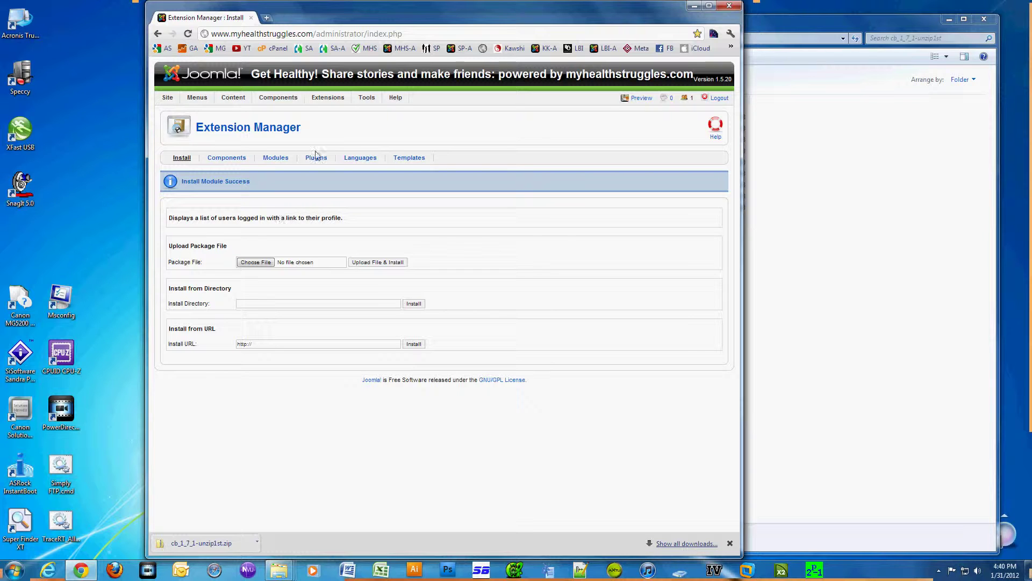
Synchronize Joomla users with Community Builder in CB Tools, then run the core CB database check
mouse_move(277, 101)
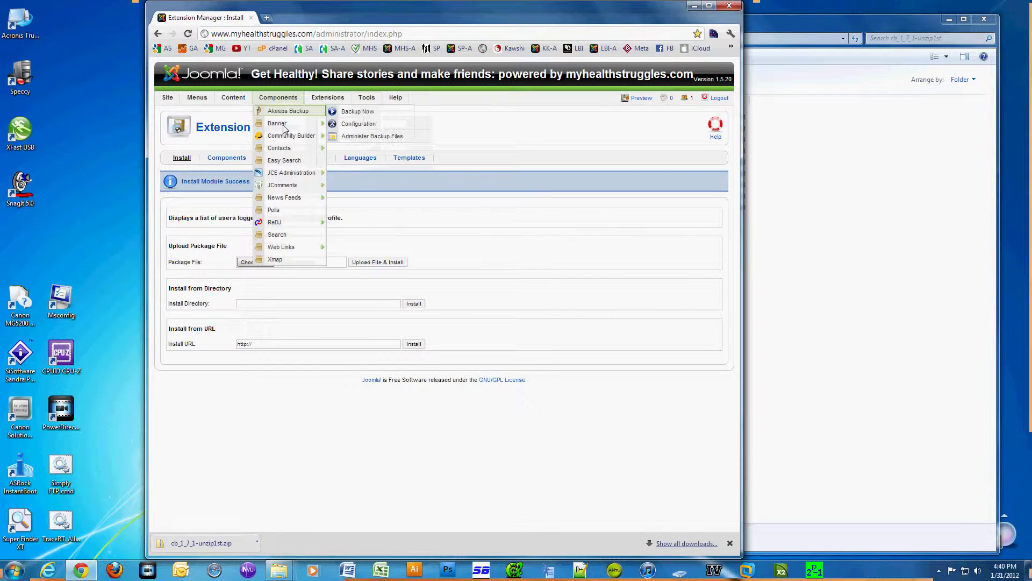
mouse_move(290, 136)
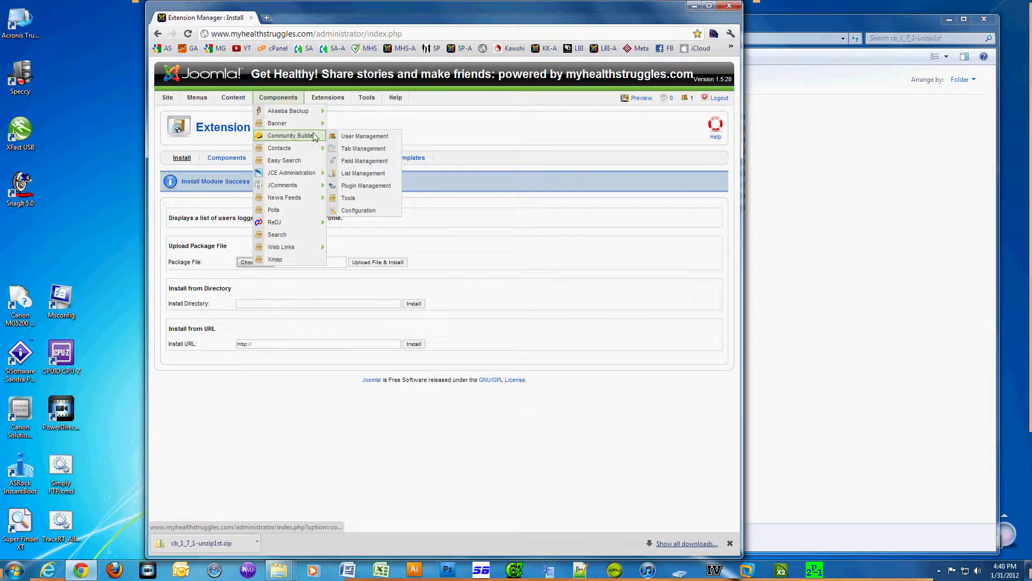
click(348, 199)
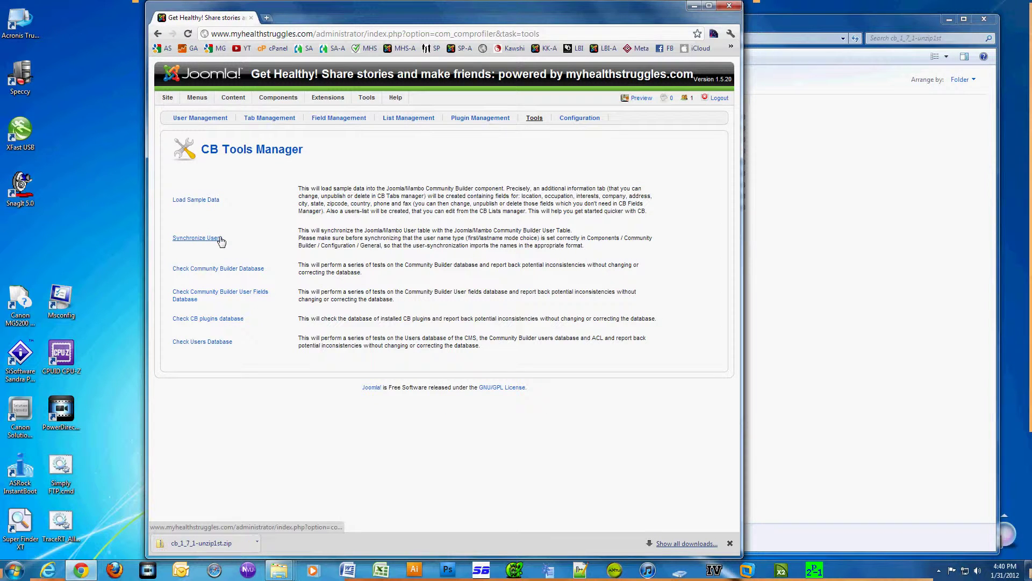
click(197, 238)
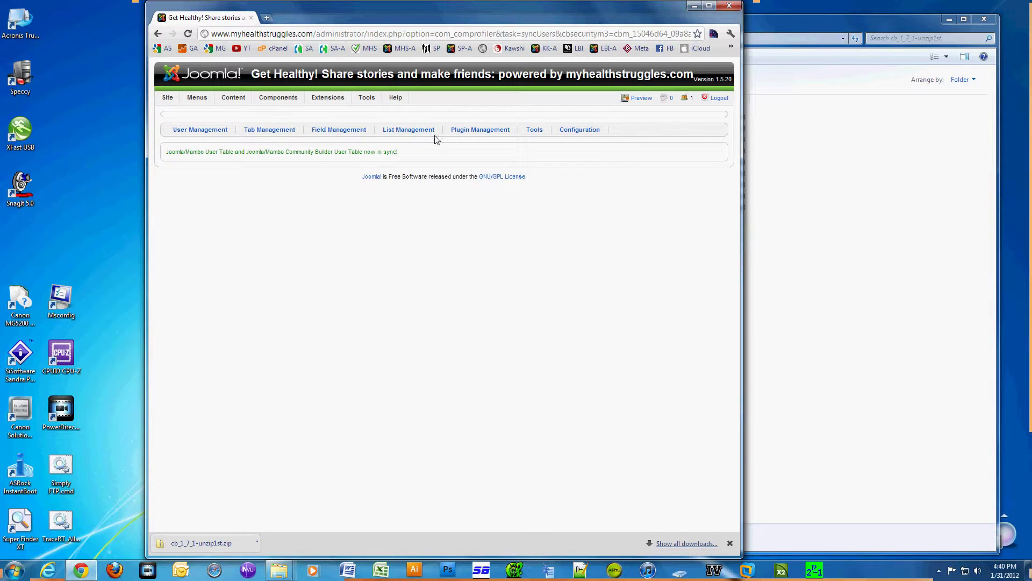
click(533, 130)
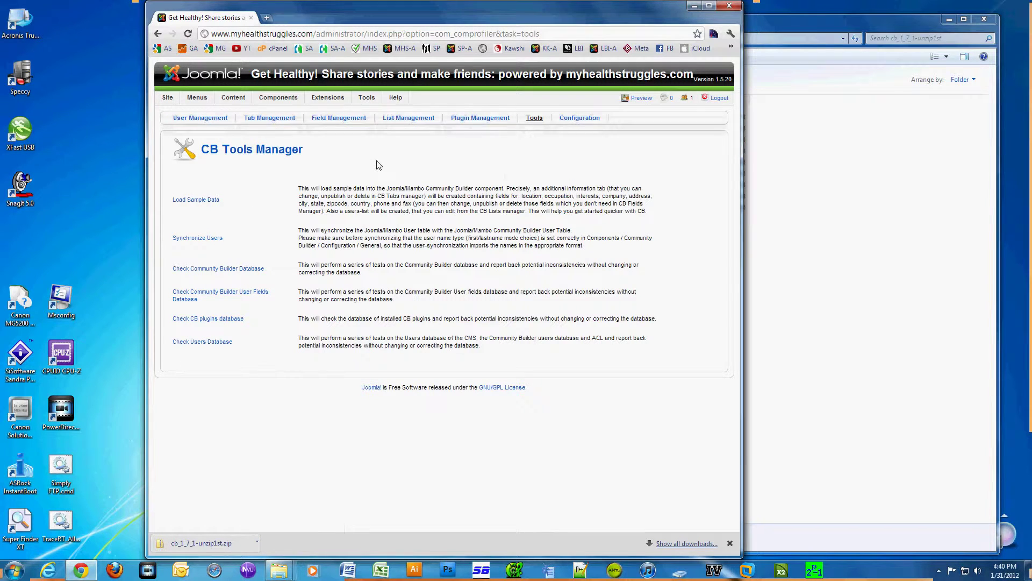
click(196, 269)
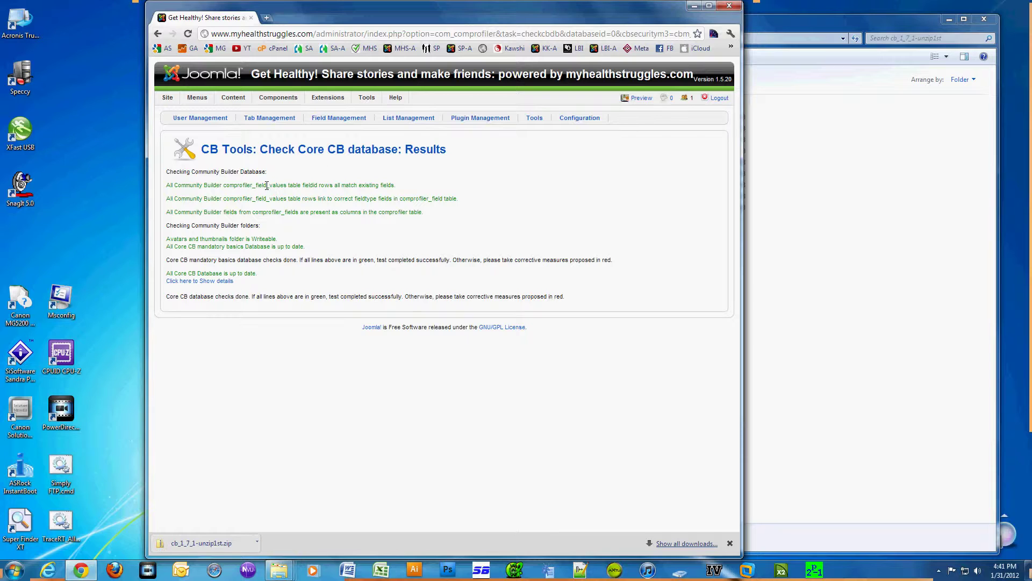
Run the user fields, CB plugins and users database checks from the CB Tools Manager
click(528, 124)
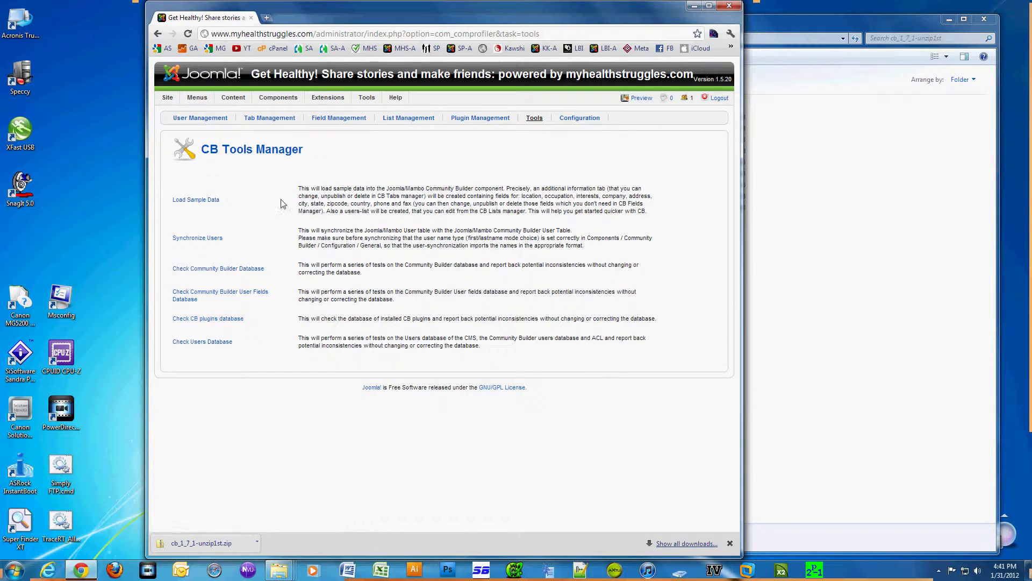
click(205, 299)
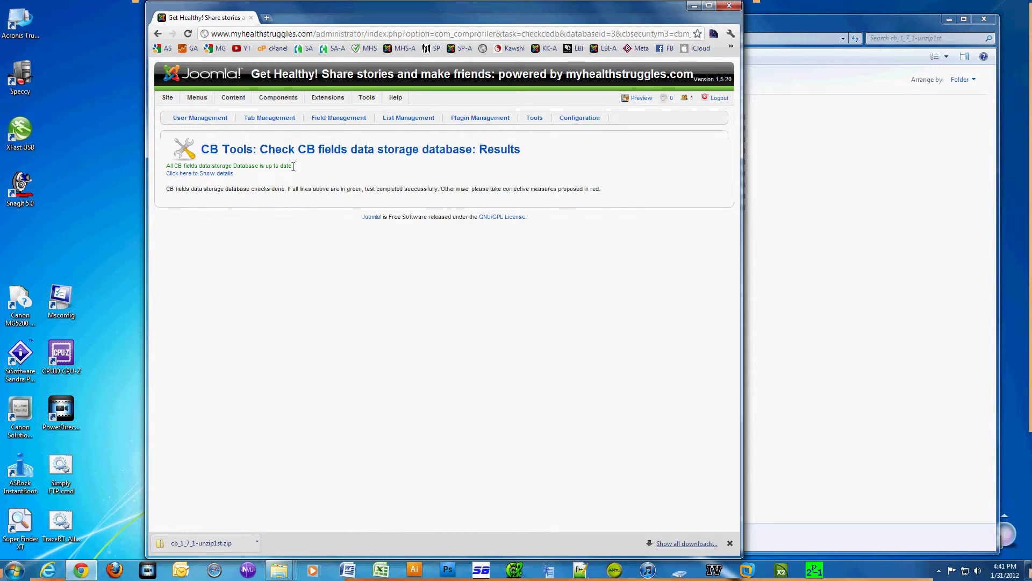
click(533, 118)
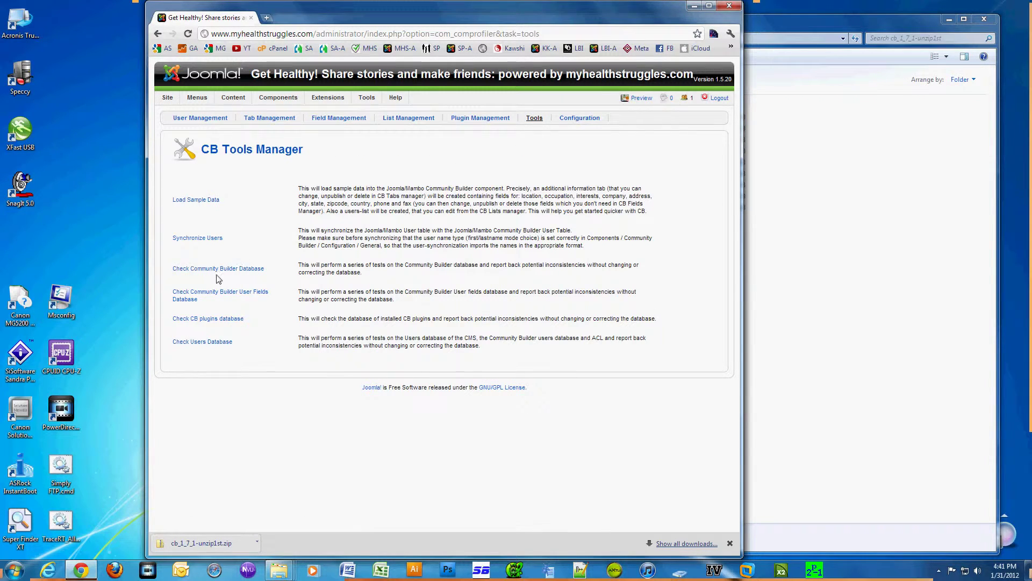
click(198, 320)
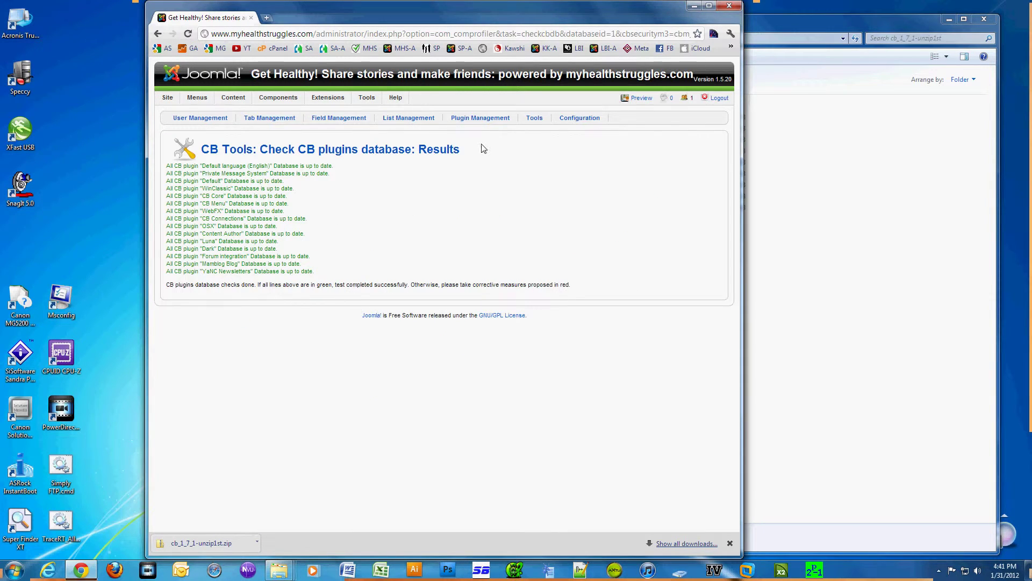
click(534, 119)
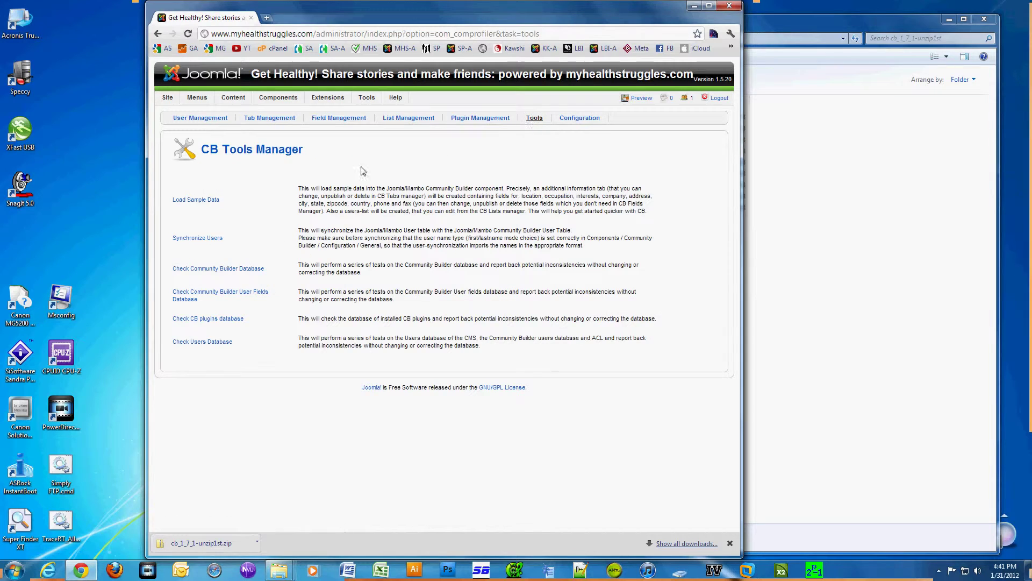
click(190, 341)
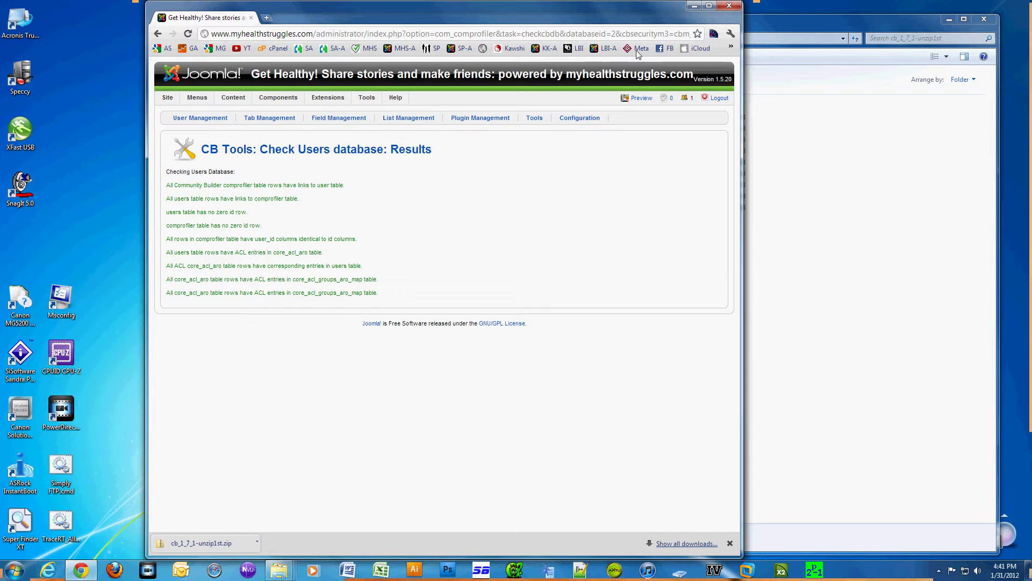
Close the Chrome browser and the Community Builder folder window to return to the bare desktop
click(732, 8)
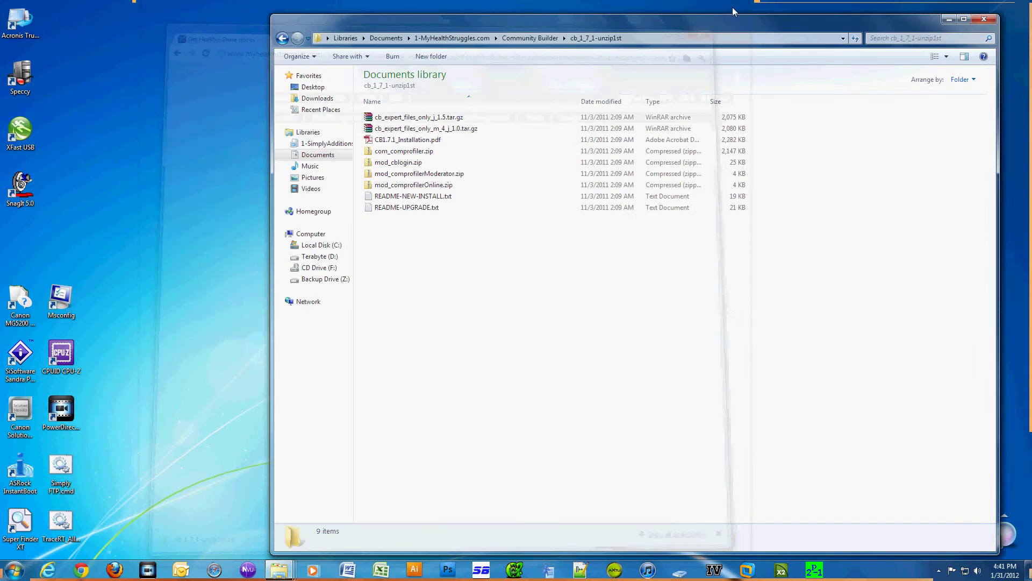
click(992, 21)
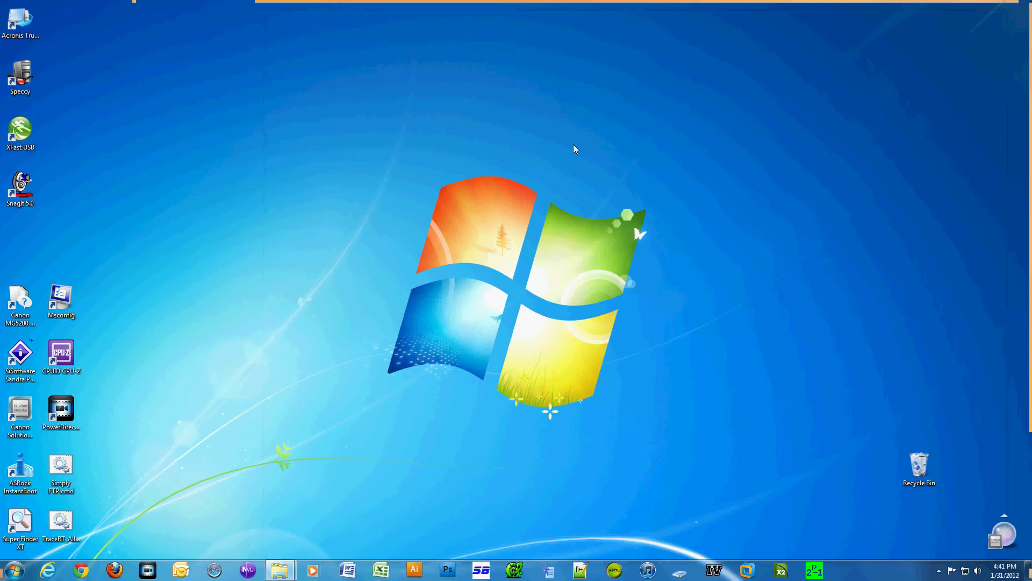